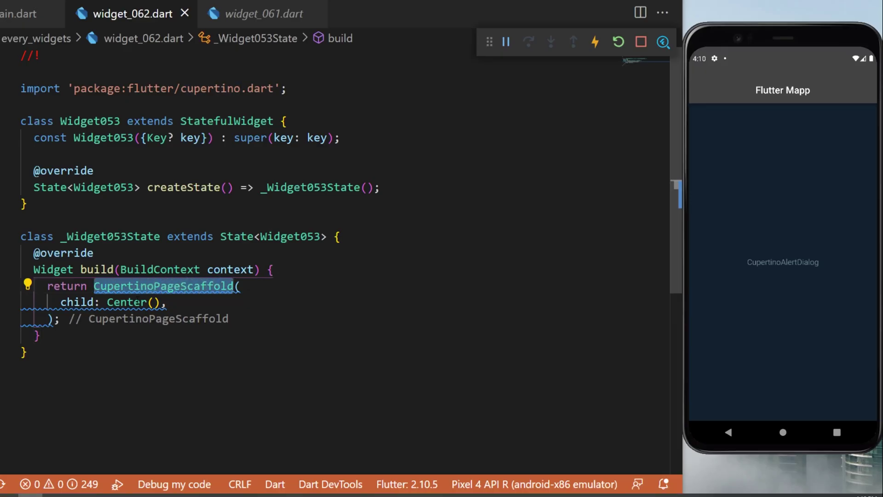
Step: Wrap the scaffold's child in a Center holding a CupertinoButton
{"action": "left_click_drag", "start_coordinate": [101, 302], "coordinate": [179, 302]}
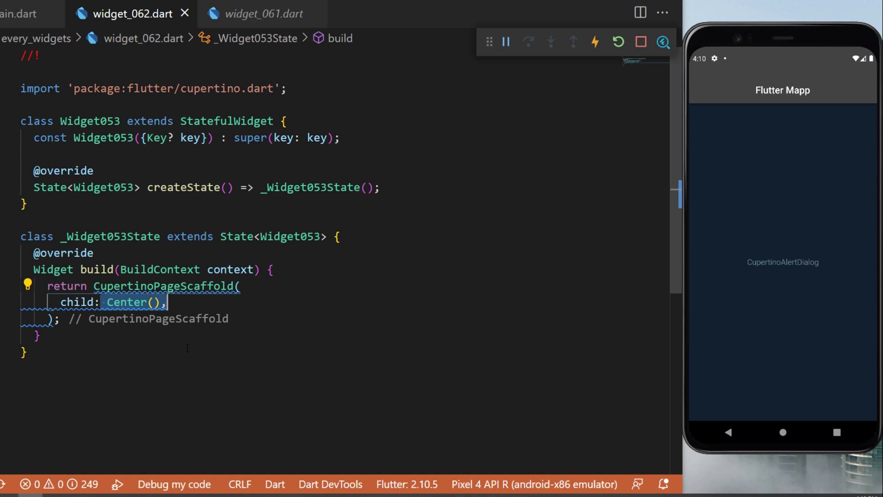
{"action": "type", "text": "Center(         child: CupertinoButton(),       ),"}
{"action": "left_click_drag", "start_coordinate": [120, 318], "coordinate": [281, 319]}
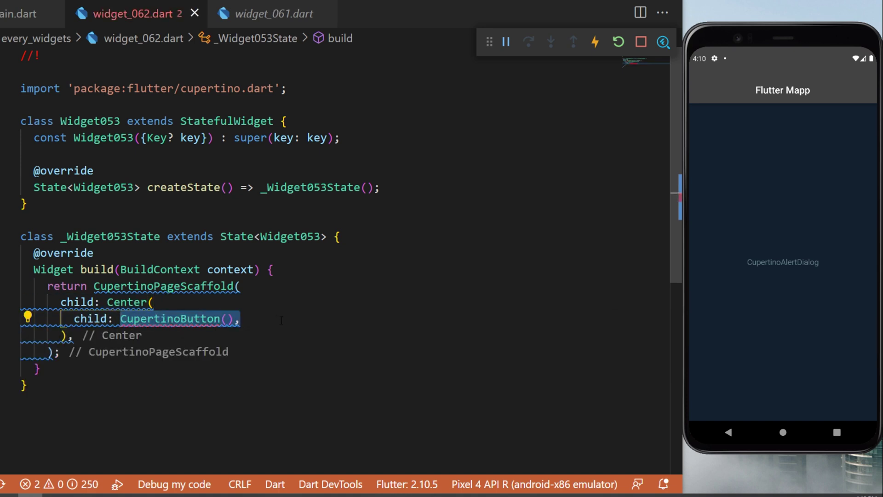
{"action": "left_click", "coordinate": [778, 261]}
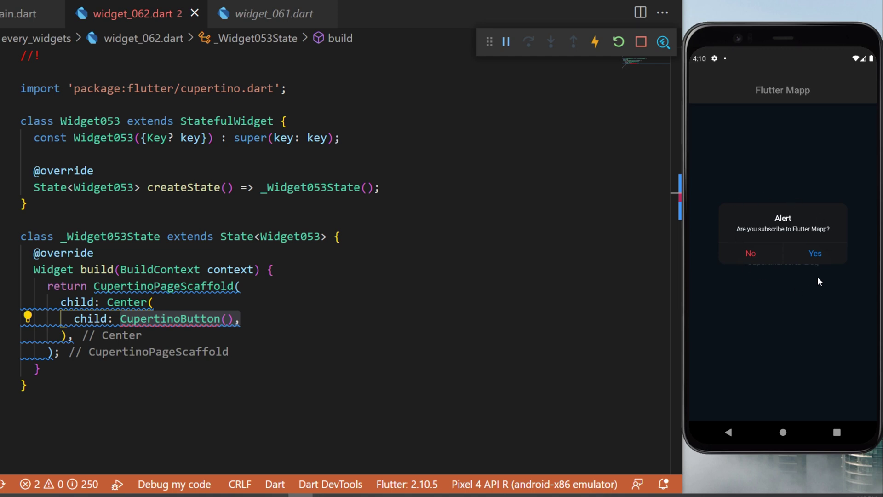
Step: Give the CupertinoButton an empty onPressed handler and the Text label 'CupertinoAlertDialog'
{"action": "left_click", "coordinate": [226, 318]}
{"action": "key", "text": "ctrl+y"}
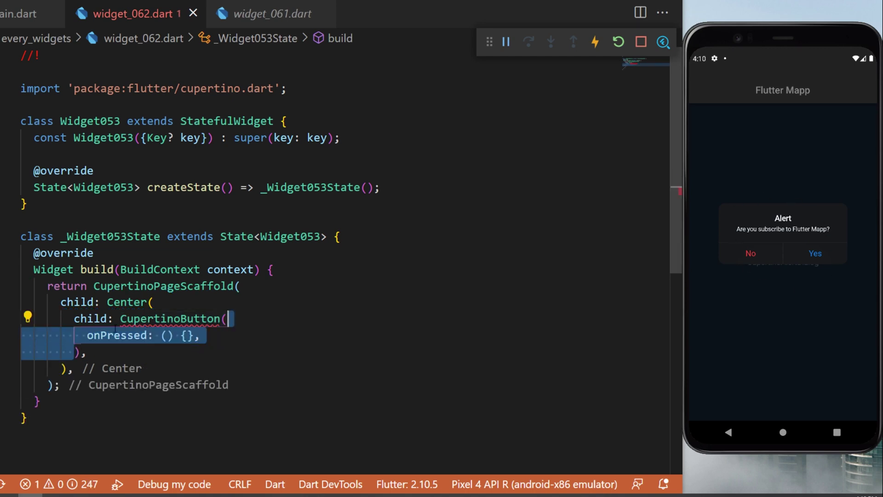
{"action": "key", "text": "ctrl+y"}
{"action": "left_click", "coordinate": [127, 352]}
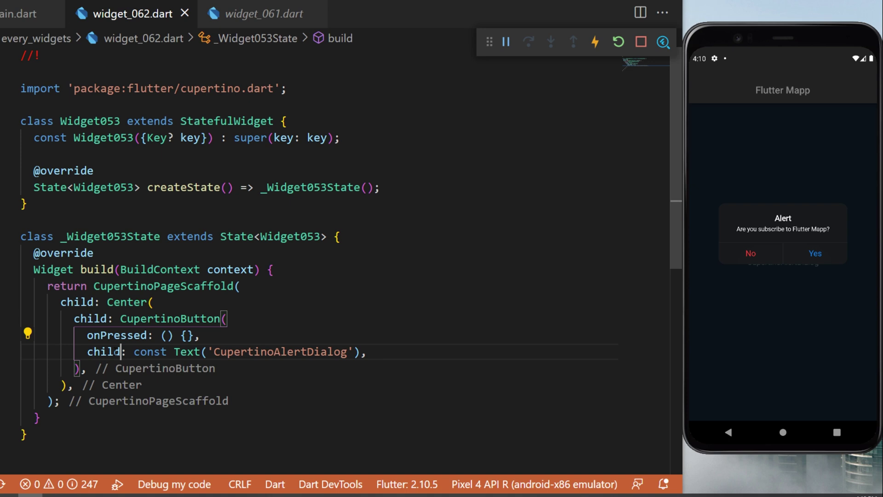
{"action": "left_click_drag", "start_coordinate": [162, 351], "coordinate": [369, 352]}
{"action": "left_click", "coordinate": [419, 349]}
{"action": "left_click", "coordinate": [185, 336]}
Step: Insert showCupertinoDialog with context: context and a builder returning CupertinoAlertDialog()
{"action": "key", "text": "ctrl+y"}
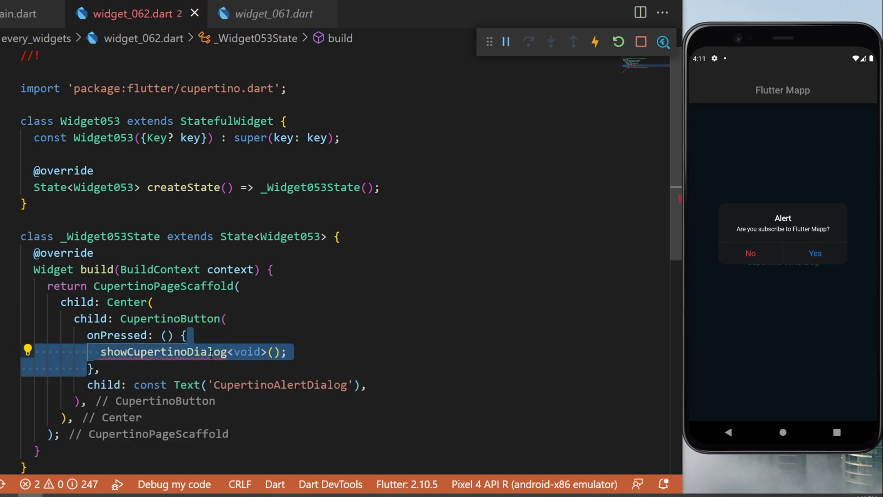
{"action": "left_click", "coordinate": [209, 352]}
{"action": "key", "text": "ctrl+y"}
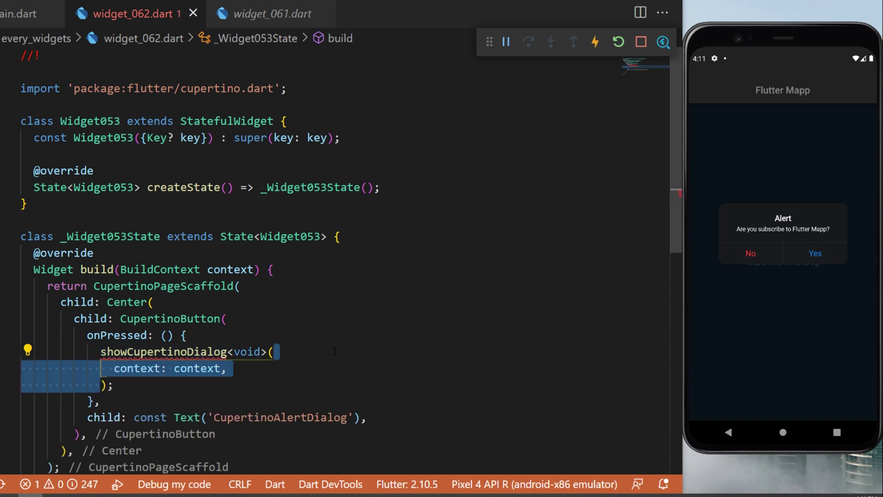
{"action": "key", "text": "ctrl+y"}
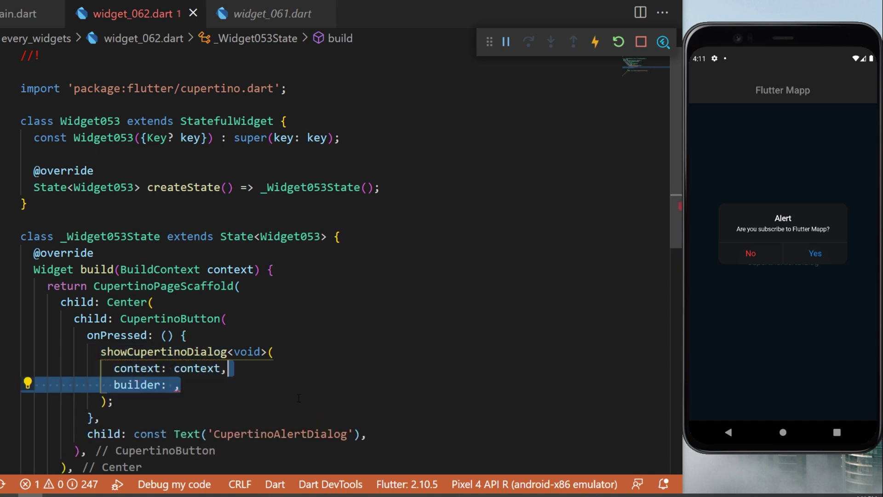
{"action": "key", "text": "ctrl+y"}
{"action": "key", "text": "ctrl+y"}
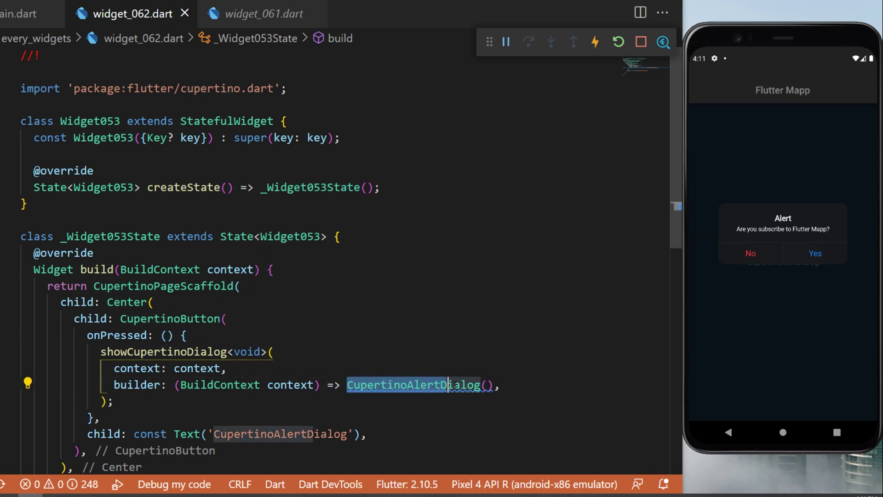
{"action": "scroll", "coordinate": [346, 276], "scroll_direction": "down", "scroll_amount": 4}
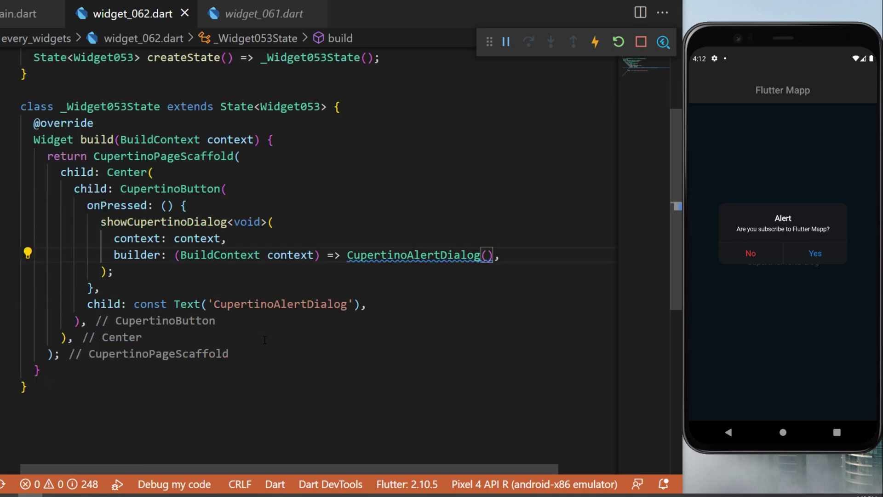
{"action": "scroll", "coordinate": [345, 276], "scroll_direction": "down", "scroll_amount": 1}
Step: Give the alert the title 'Alert' and content 'Are you subscribe to Flutter Mapp?'
{"action": "key", "text": "ctrl+y"}
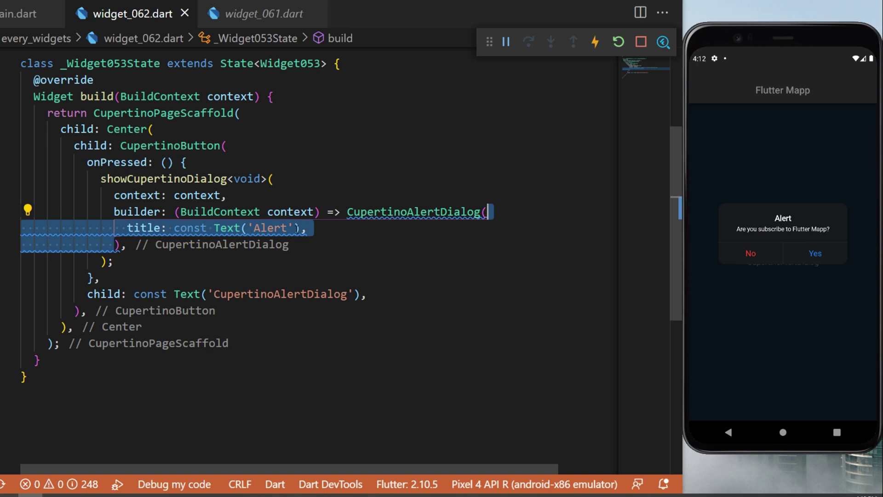
{"action": "key", "text": "ctrl+y"}
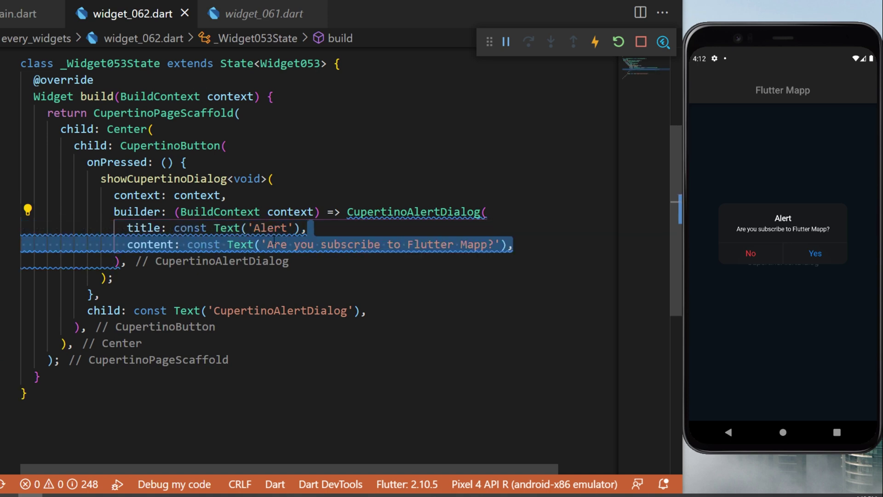
{"action": "left_click_drag", "start_coordinate": [222, 244], "coordinate": [509, 245]}
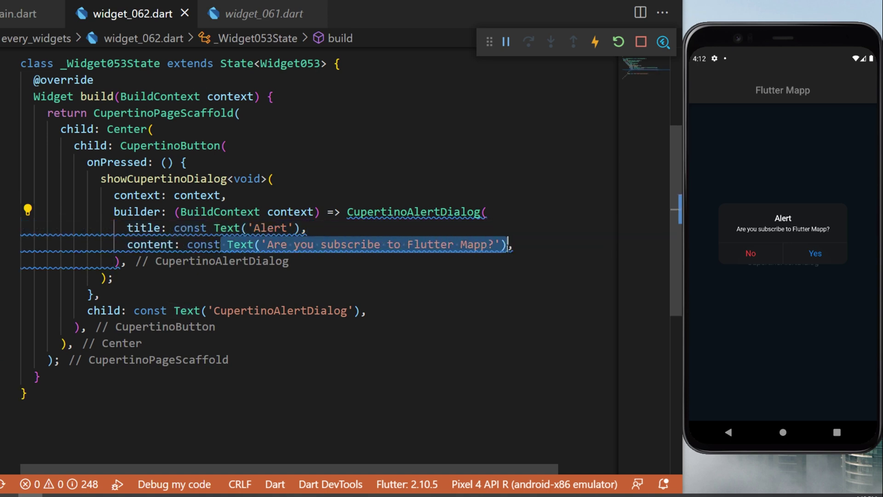
Step: Add an actions list to the alert holding one CupertinoDialogAction
{"action": "type", "text": "actions: <CupertinoDialogAction>[],"}
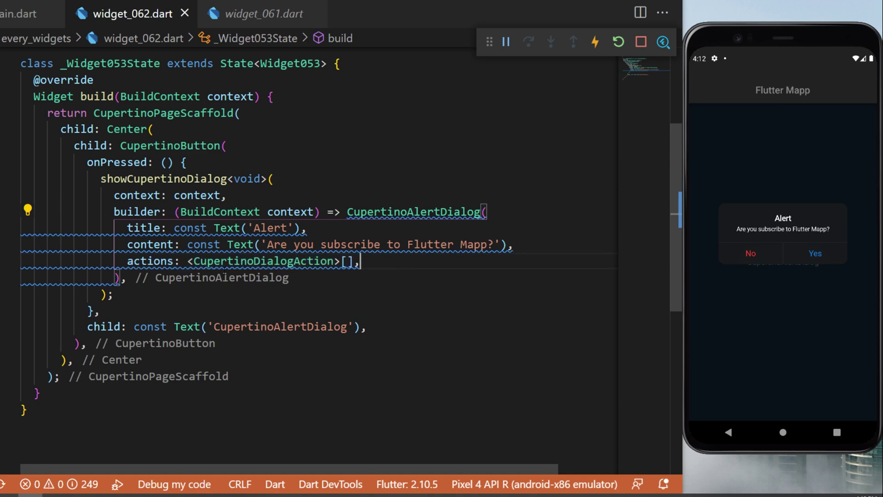
{"action": "left_click_drag", "start_coordinate": [194, 261], "coordinate": [333, 261]}
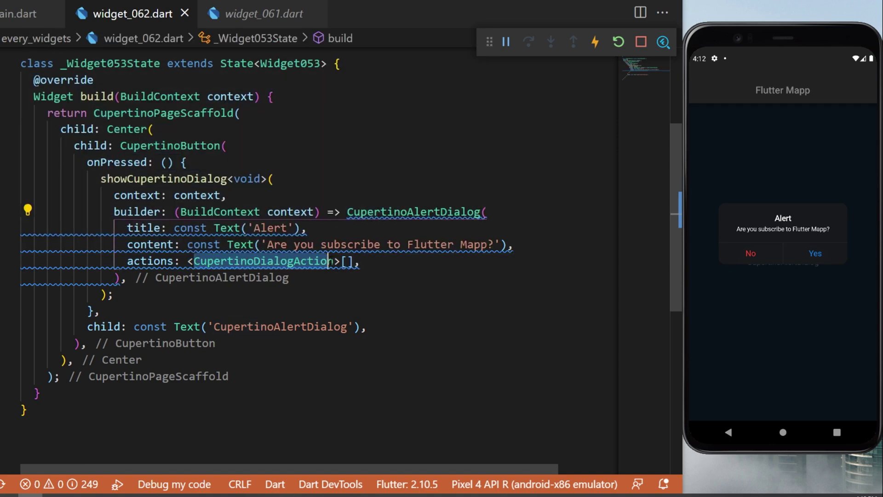
{"action": "left_click", "coordinate": [344, 261]}
{"action": "key", "text": "ctrl+v"}
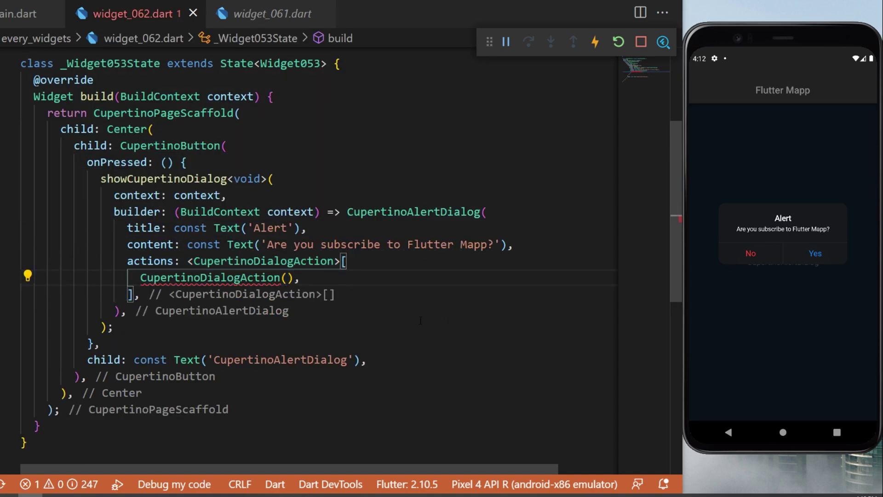
Step: Label the first action 'No' and mark it with isDestructiveAction: true
{"action": "type", "text": "child: const Text('No'),"}
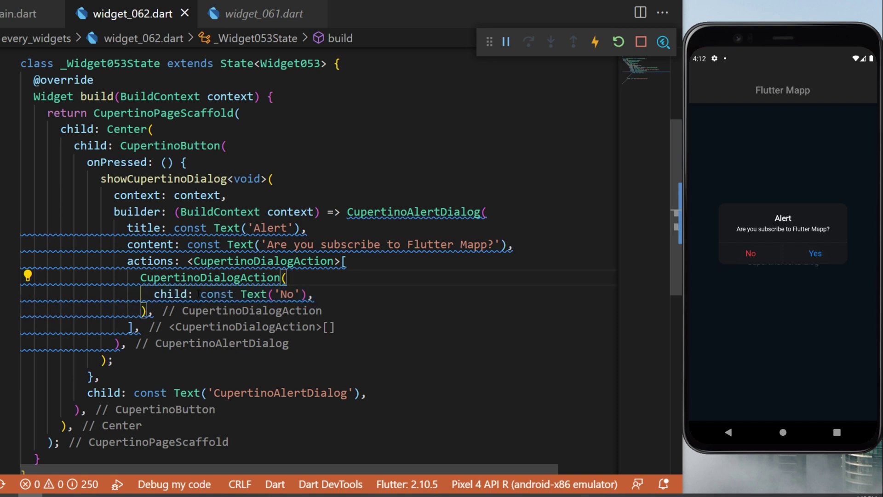
{"action": "left_click_drag", "start_coordinate": [199, 294], "coordinate": [324, 295]}
{"action": "left_click", "coordinate": [314, 294]}
{"action": "key", "text": "ctrl+v"}
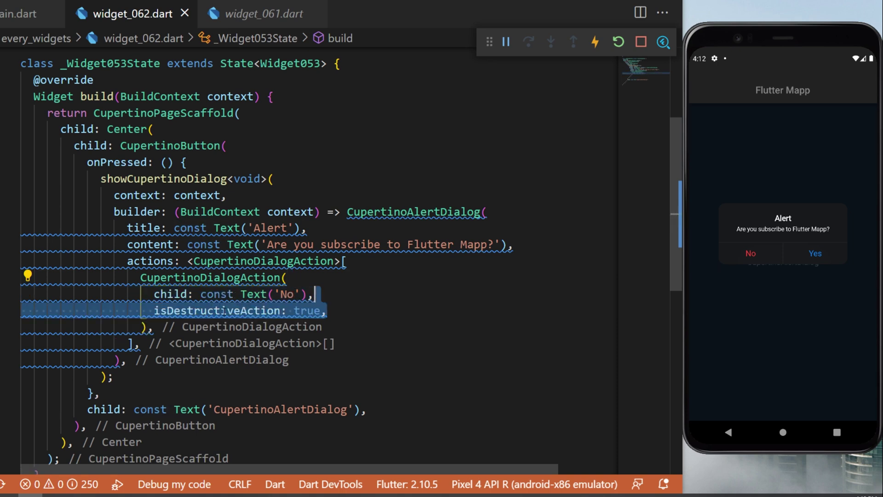
{"action": "left_click_drag", "start_coordinate": [147, 311], "coordinate": [282, 311]}
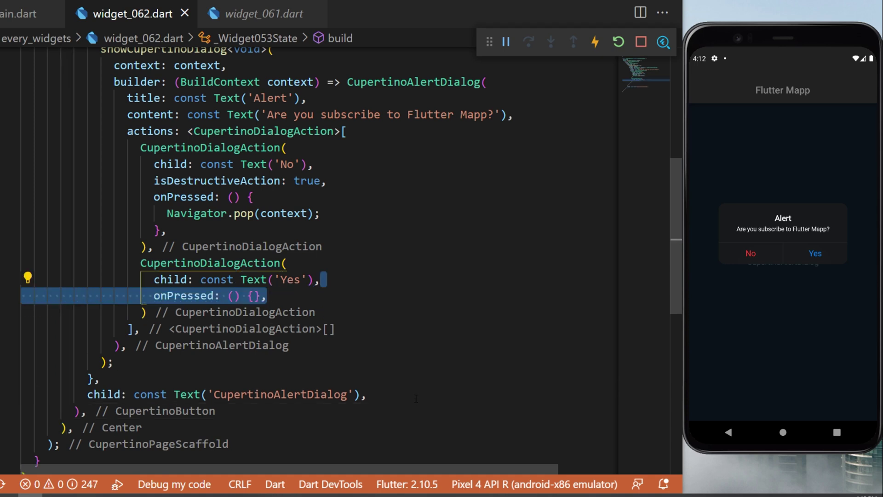
Step: Make the 'Yes' action close the dialog, then dismiss and reopen the alert in the emulator
{"action": "left_click", "coordinate": [372, 331]}
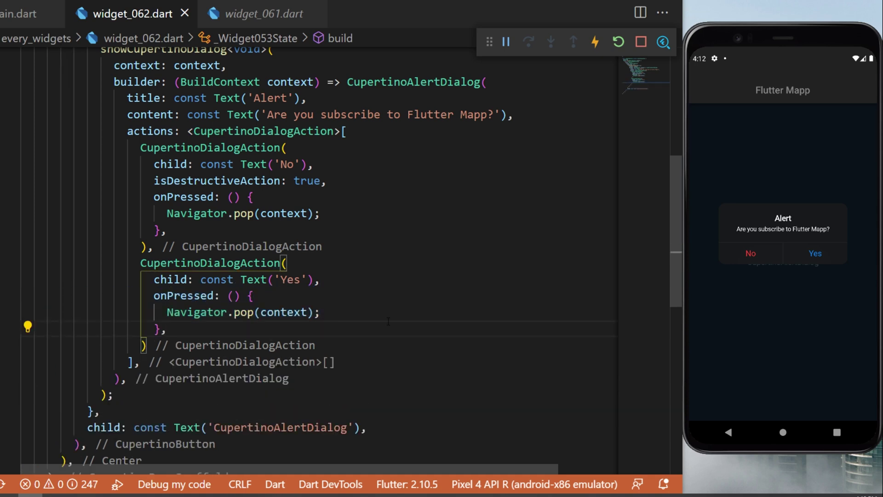
{"action": "left_click", "coordinate": [812, 253]}
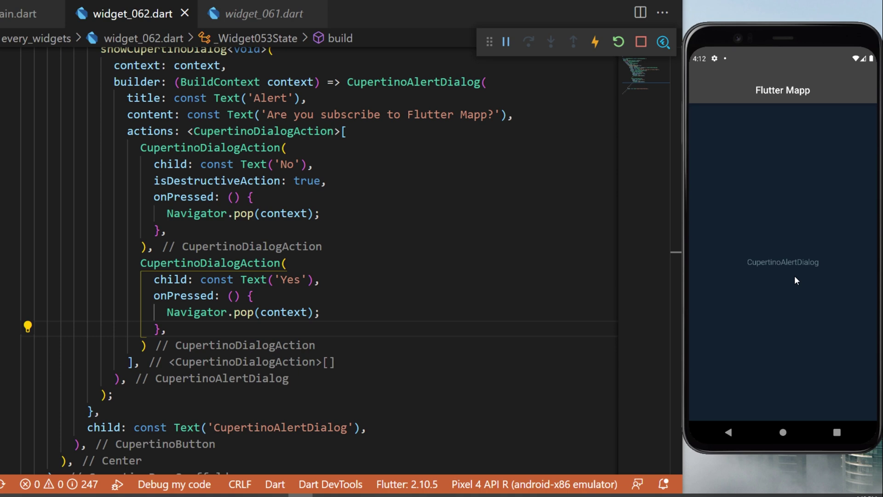
{"action": "left_click", "coordinate": [774, 262]}
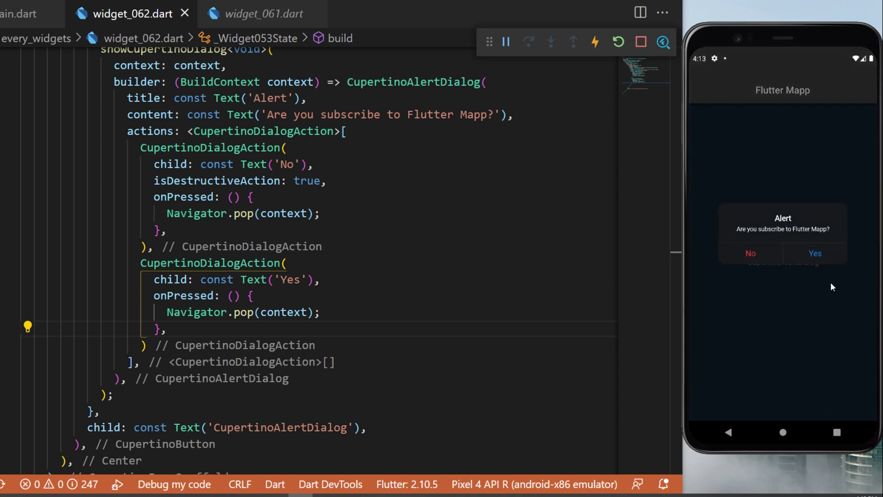